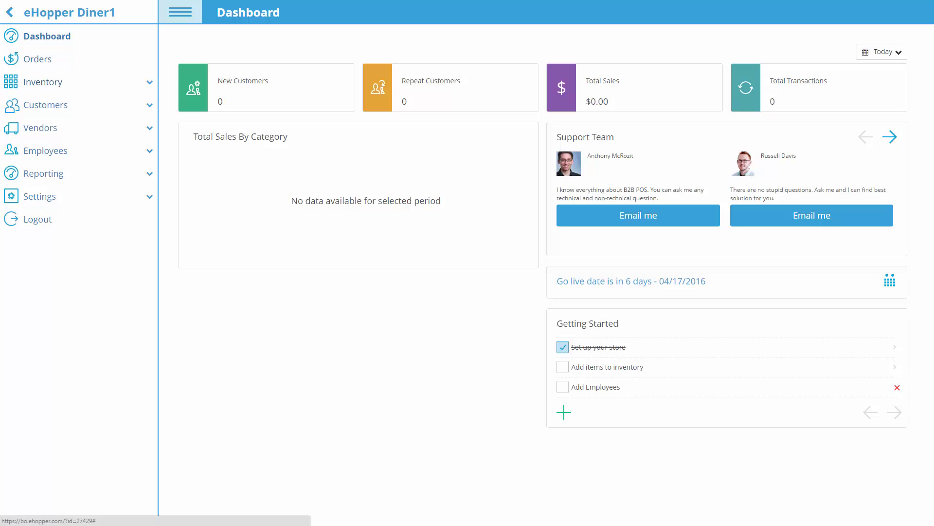
# Expand Inventory in the sidebar to reach the Modifiers list.
pyautogui.click(44, 82)
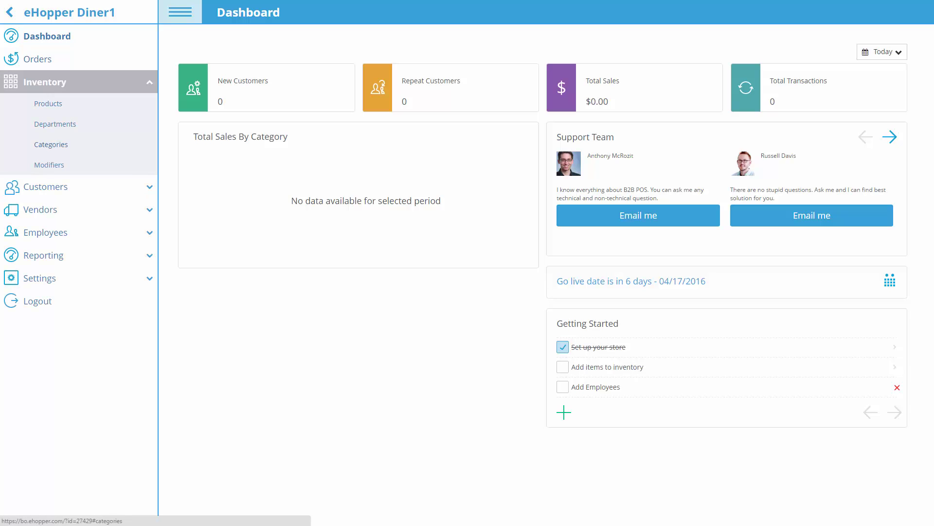
# Start a new modifier from the Modifiers list and bring up its type choices.
pyautogui.click(49, 164)
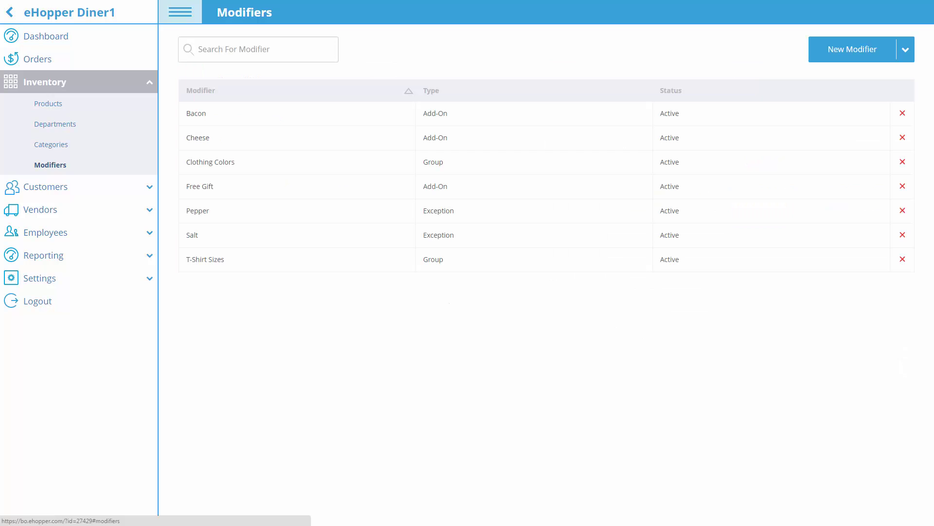
pyautogui.click(841, 56)
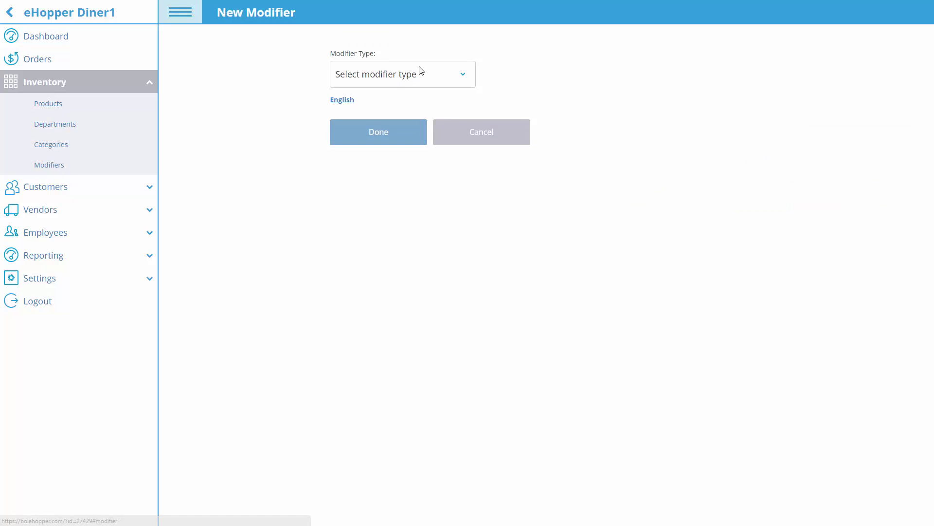
pyautogui.click(459, 76)
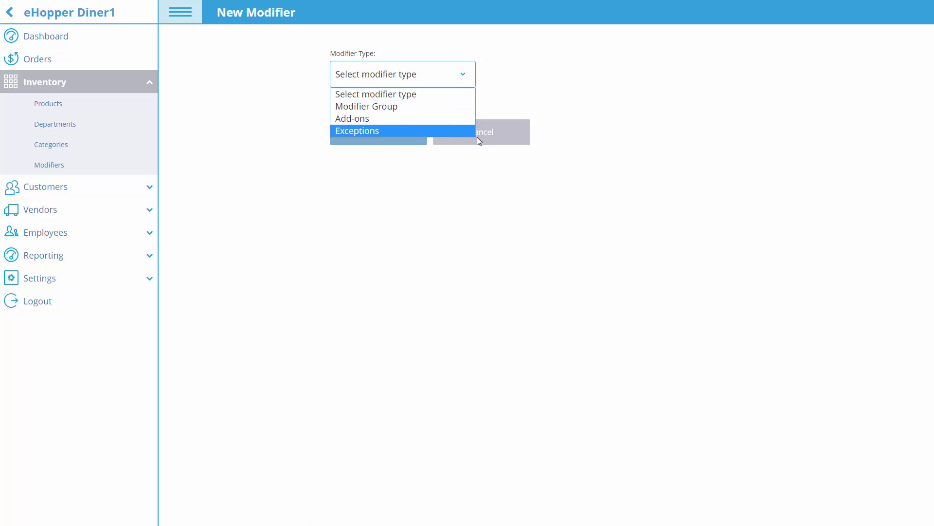
# Make the new modifier a Modifier Group named Sundae Size with Small, Medium and Large rows.
pyautogui.click(407, 107)
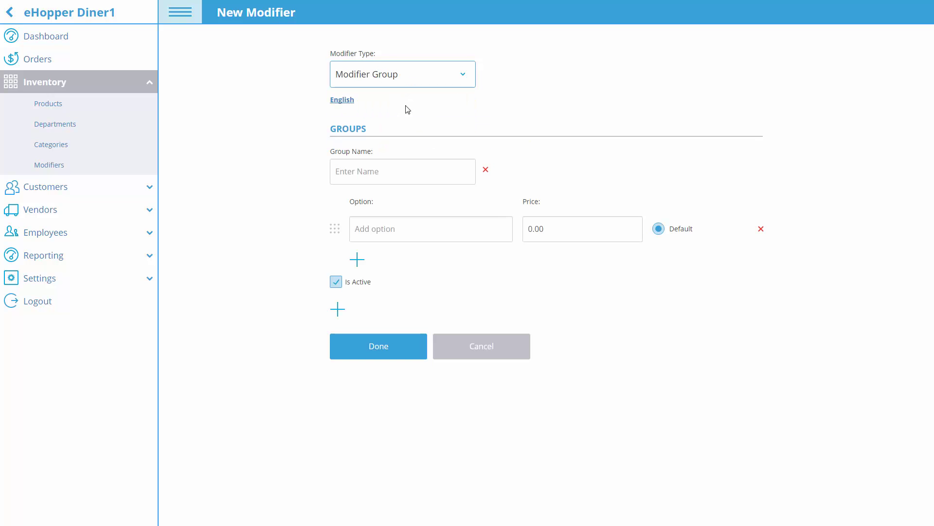
pyautogui.click(397, 168)
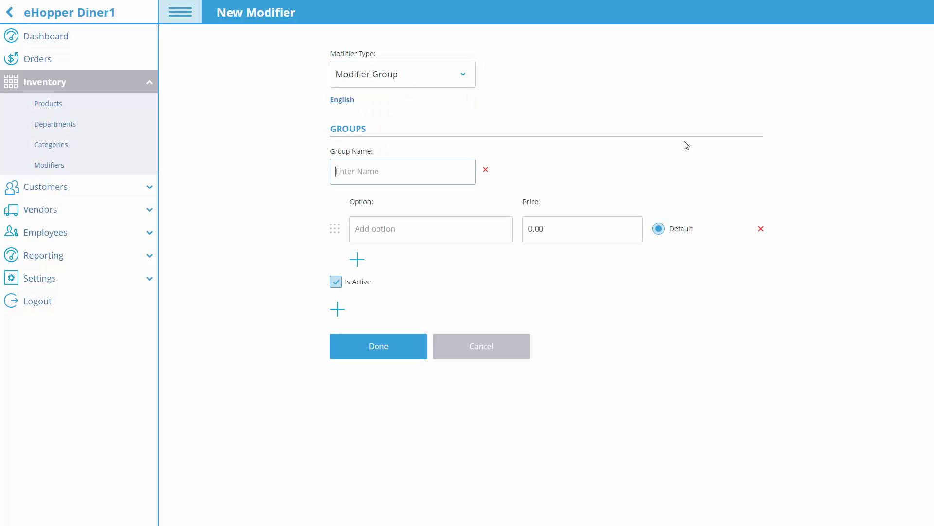
pyautogui.write('Sundae Size')
pyautogui.press('Tab')
pyautogui.press('Tab')
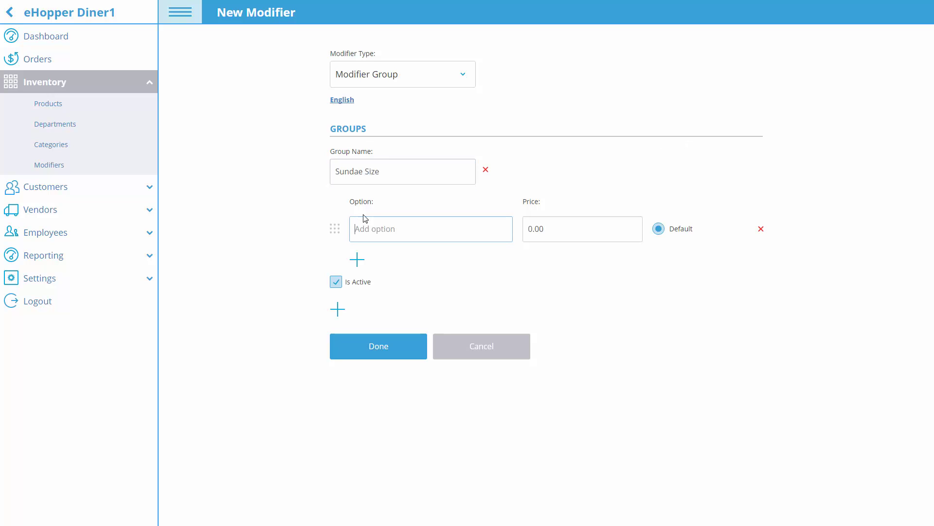
pyautogui.click(360, 260)
pyautogui.click(364, 297)
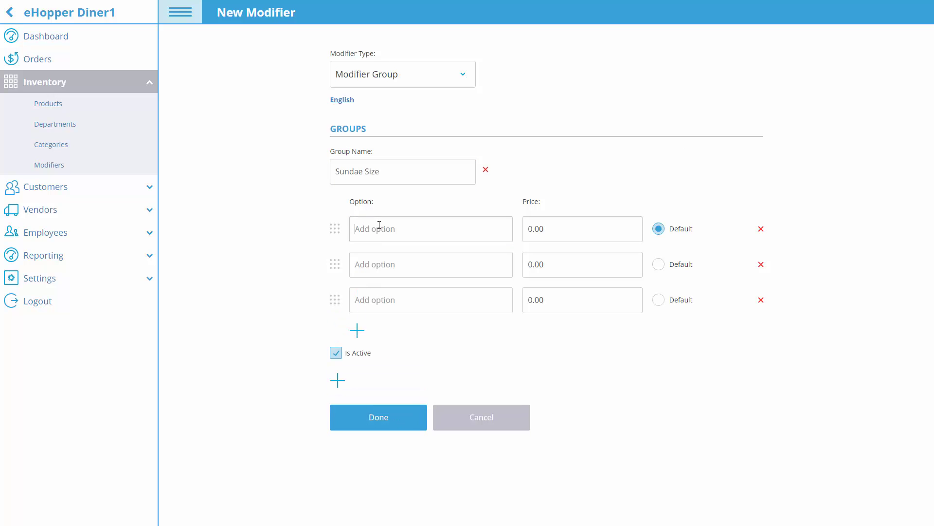
pyautogui.write('Small')
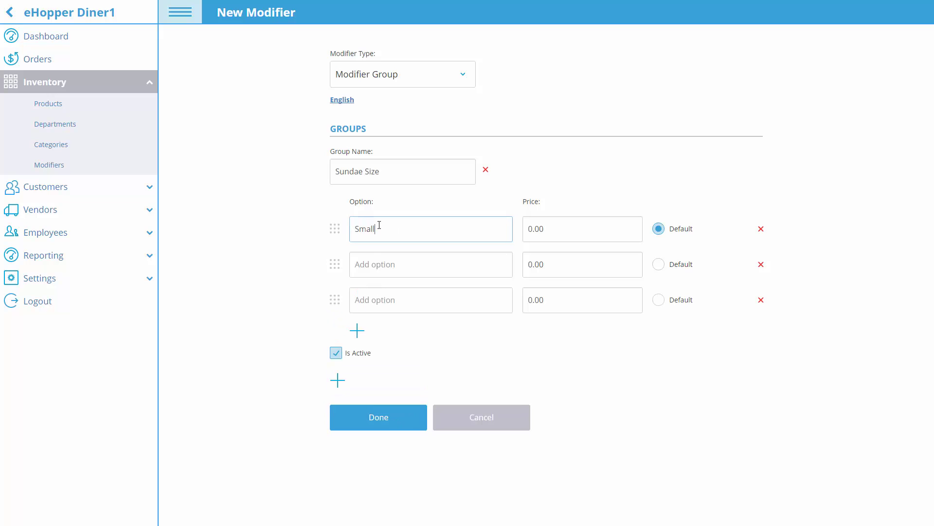
pyautogui.press('Tab')
pyautogui.press('Tab')
pyautogui.write('M')
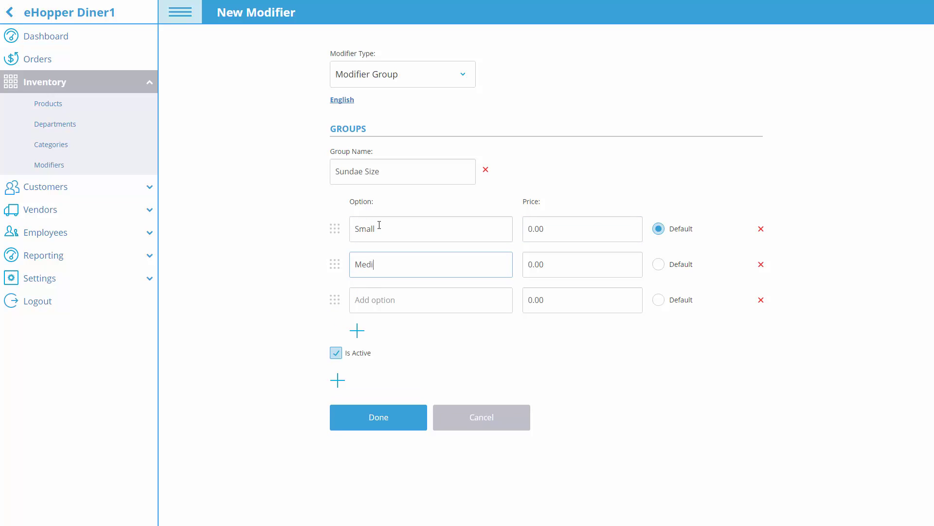
pyautogui.press('Tab')
pyautogui.press('Tab')
pyautogui.write('La')
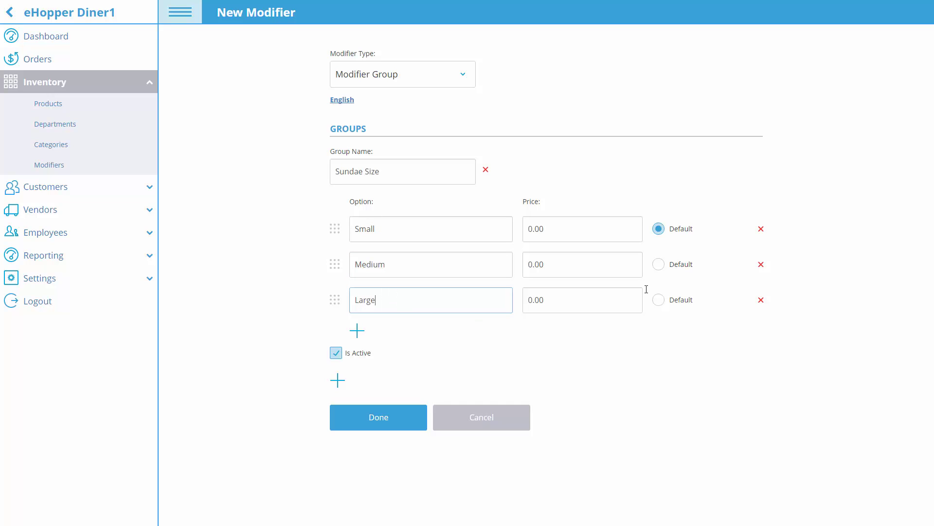
# Make Small the default size, keep the group active, and save it.
pyautogui.click(661, 266)
pyautogui.click(660, 300)
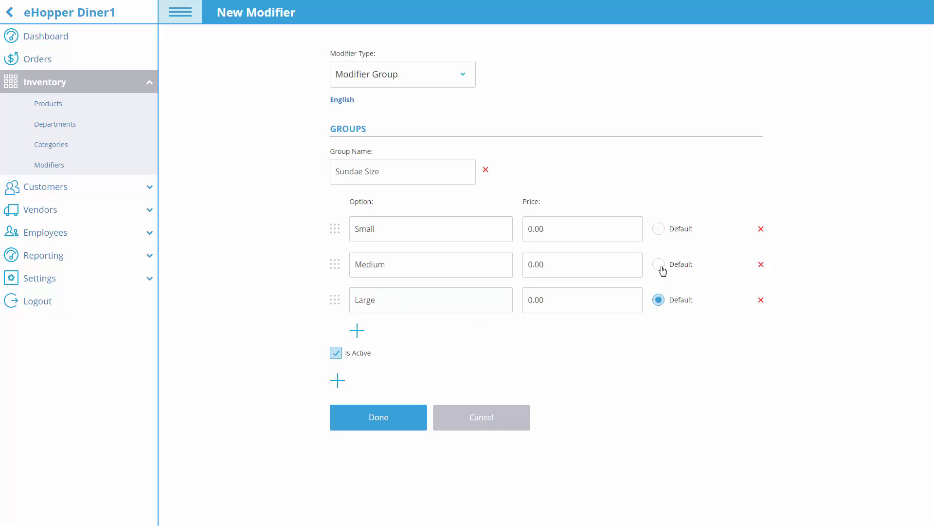
pyautogui.click(660, 266)
pyautogui.click(661, 231)
pyautogui.click(336, 354)
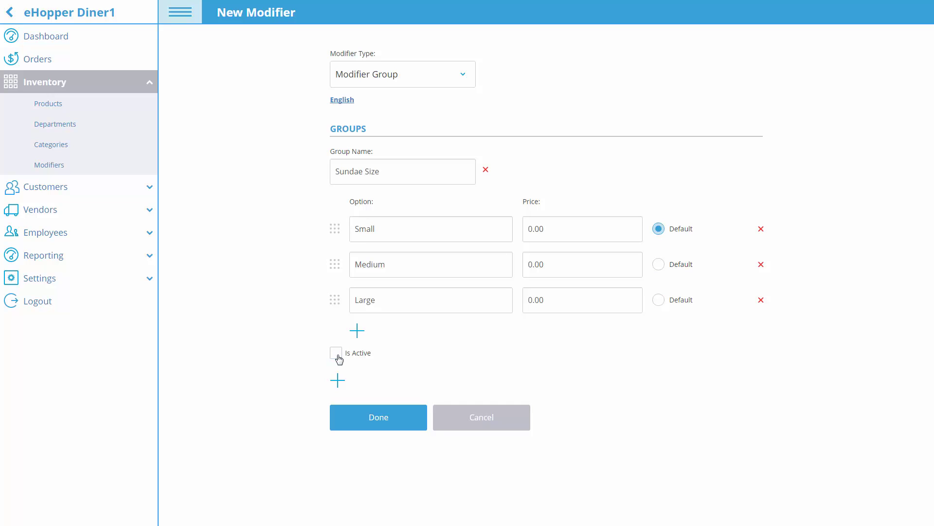
pyautogui.click(373, 420)
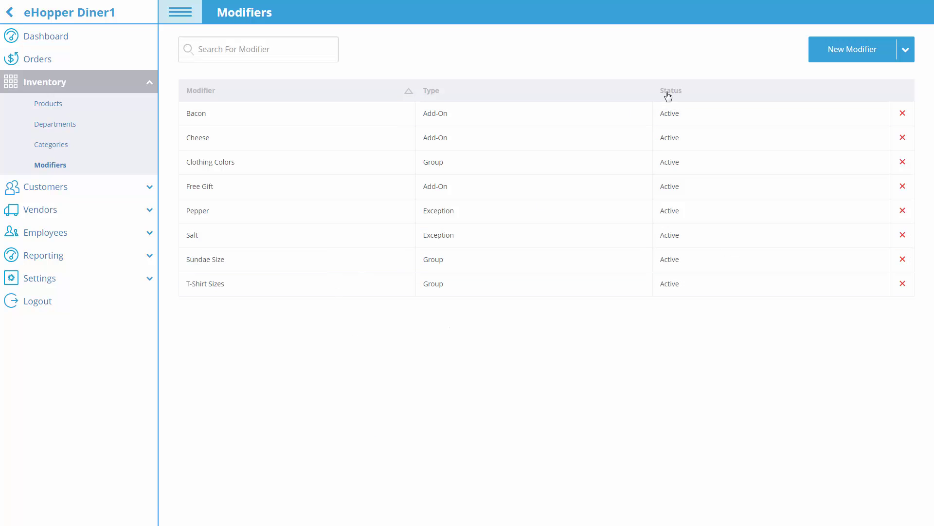
# Create an Add-ons modifier listing Sprinkles, Fruit and Chocolate Syrup, and save it.
pyautogui.click(852, 49)
pyautogui.click(428, 77)
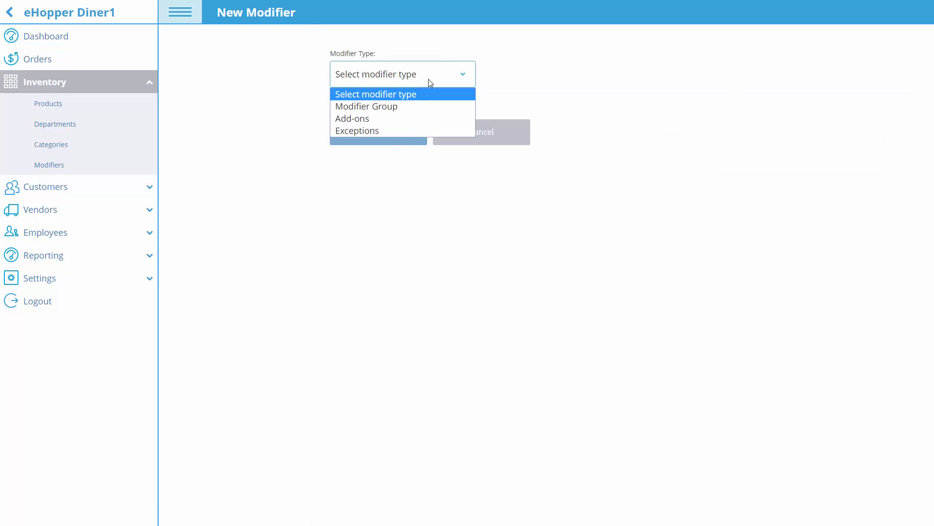
pyautogui.click(402, 124)
pyautogui.click(338, 215)
pyautogui.click(338, 250)
pyautogui.click(338, 184)
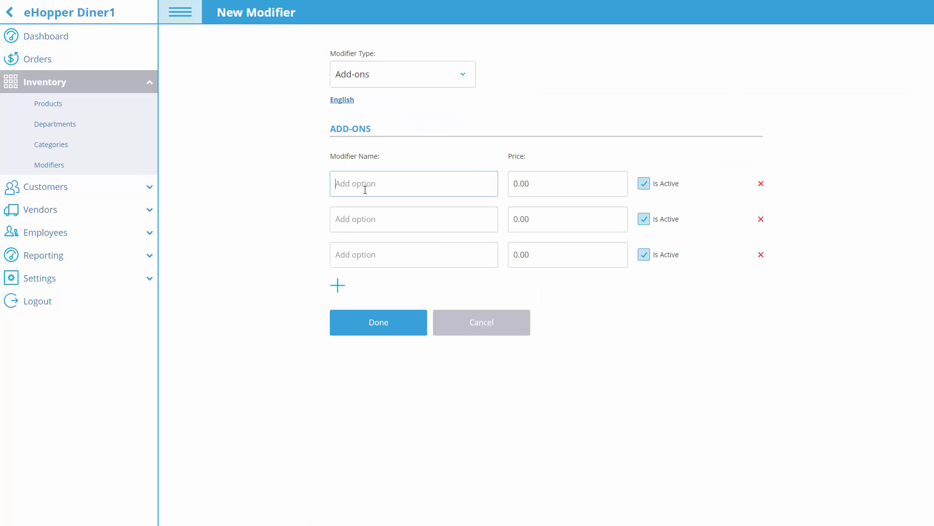
pyautogui.write('Sprinkles')
pyautogui.press('Tab')
pyautogui.write('Fruit')
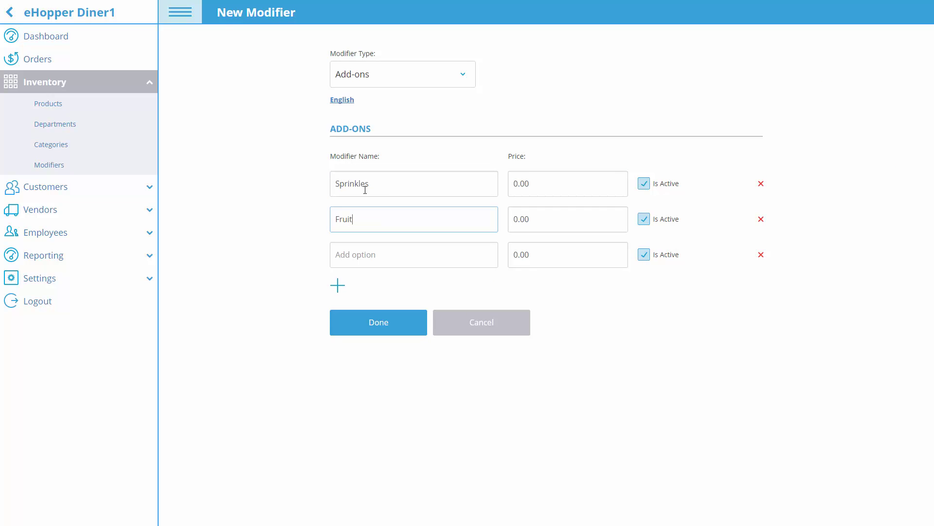
pyautogui.press('Tab')
pyautogui.write('Chocolate Syruo')
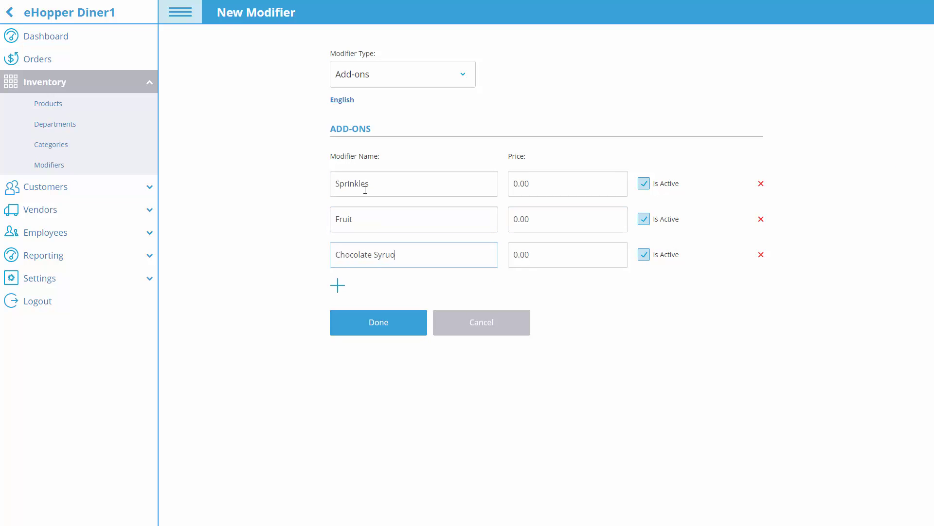
pyautogui.click(378, 325)
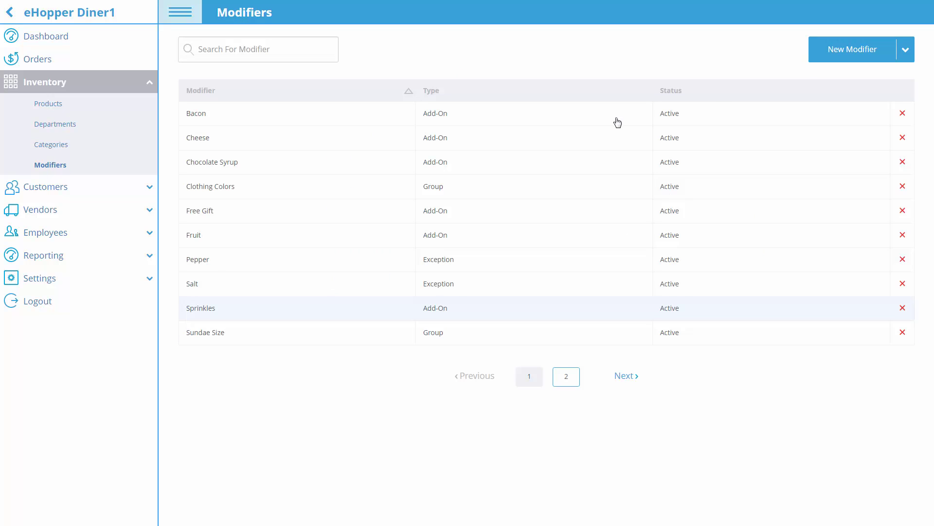
# Create an Exceptions modifier listing Nuts and Whipped Cream, and save it.
pyautogui.click(837, 53)
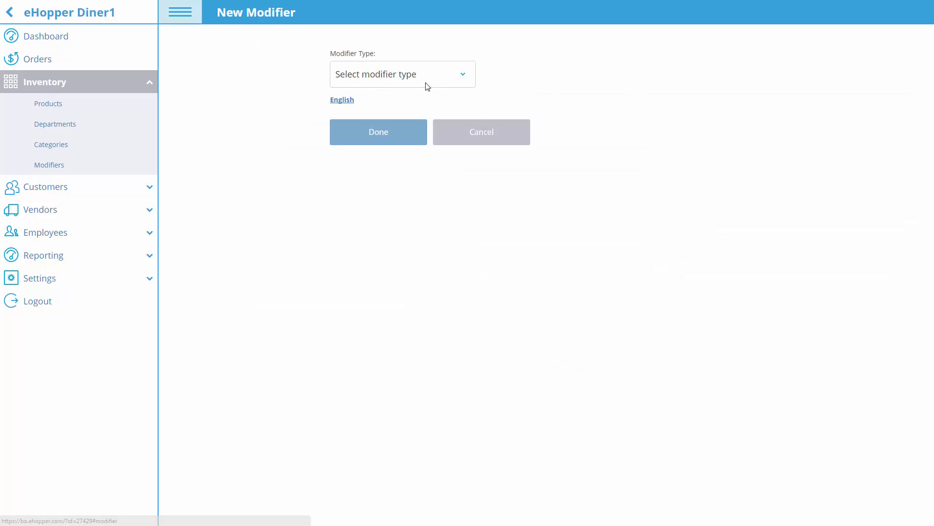
pyautogui.click(426, 76)
pyautogui.click(392, 131)
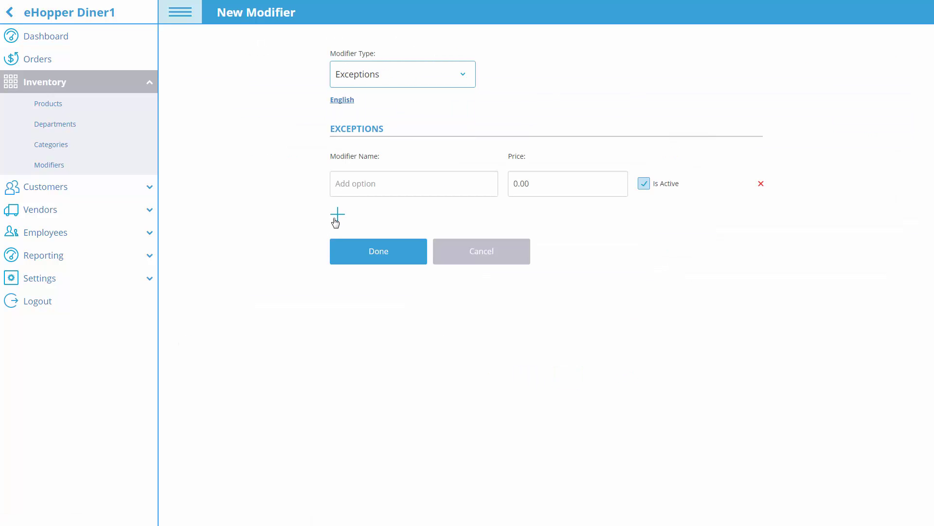
pyautogui.click(354, 193)
pyautogui.write('Nuts')
pyautogui.press('Tab')
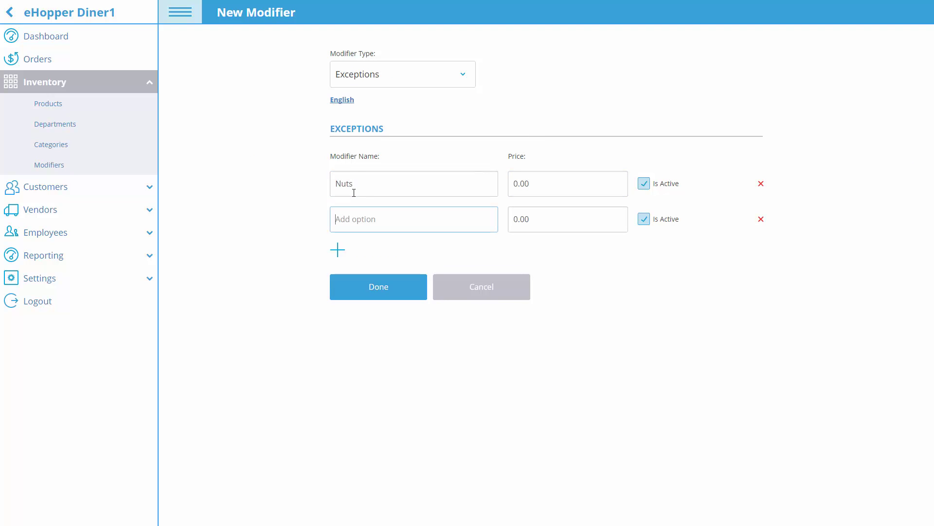
pyautogui.write('Whipped Cream')
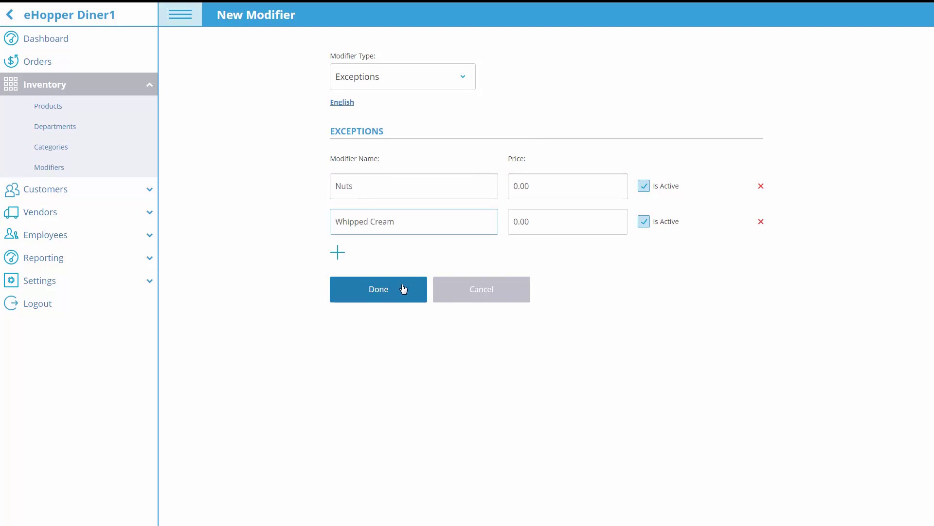
pyautogui.click(404, 291)
pyautogui.click(382, 291)
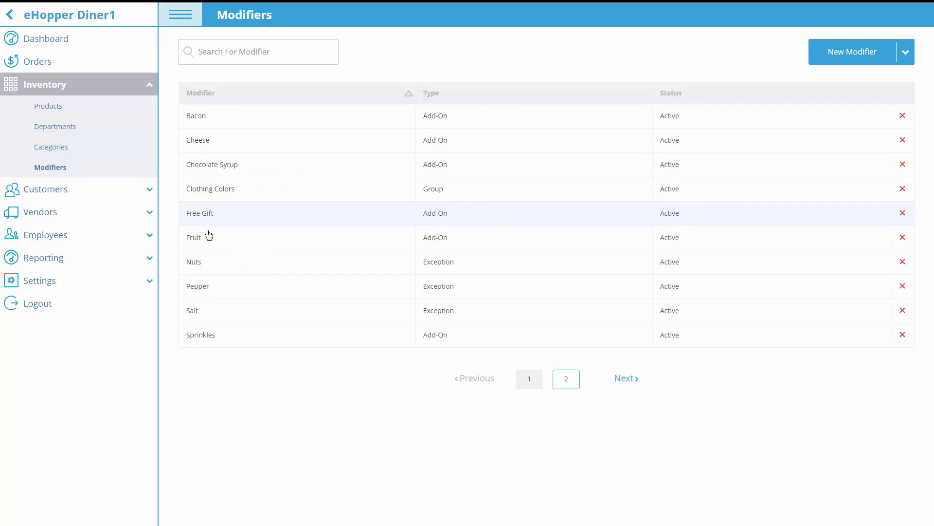
# Filter products to Ice Cream, search 'sun', and open Chocolate Sundae.
pyautogui.click(61, 107)
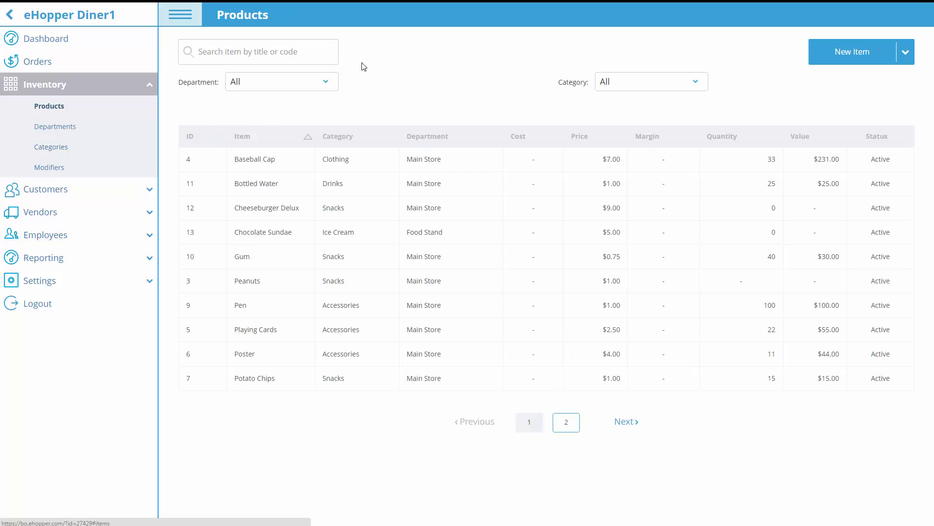
pyautogui.click(626, 83)
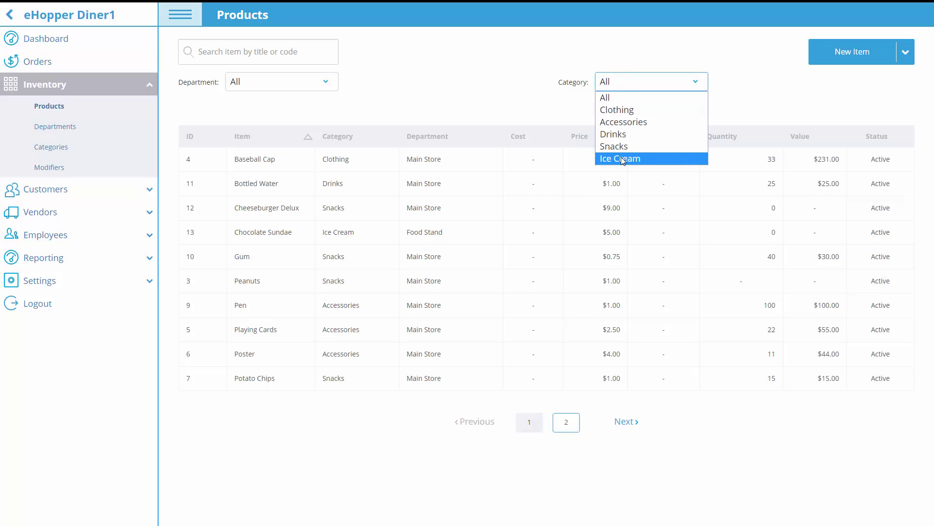
pyautogui.click(623, 159)
pyautogui.click(253, 52)
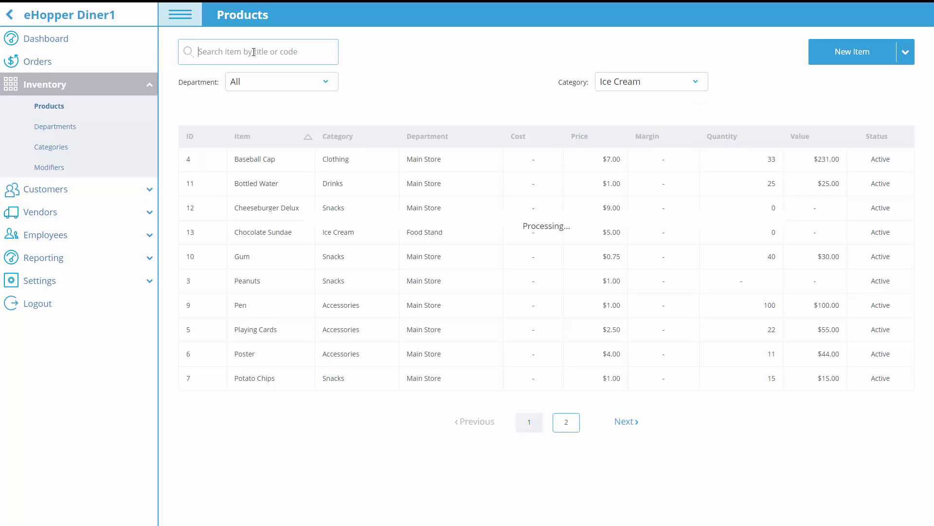
pyautogui.write('sun')
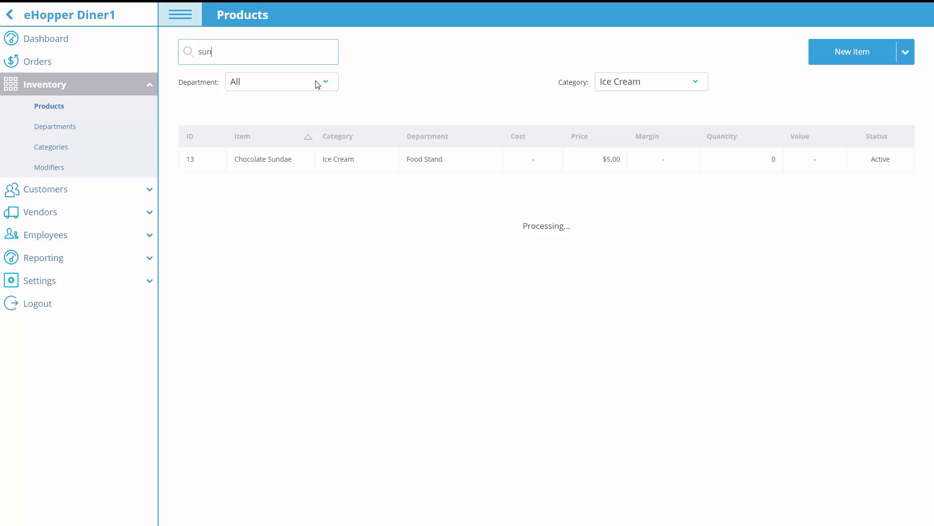
pyautogui.click(262, 158)
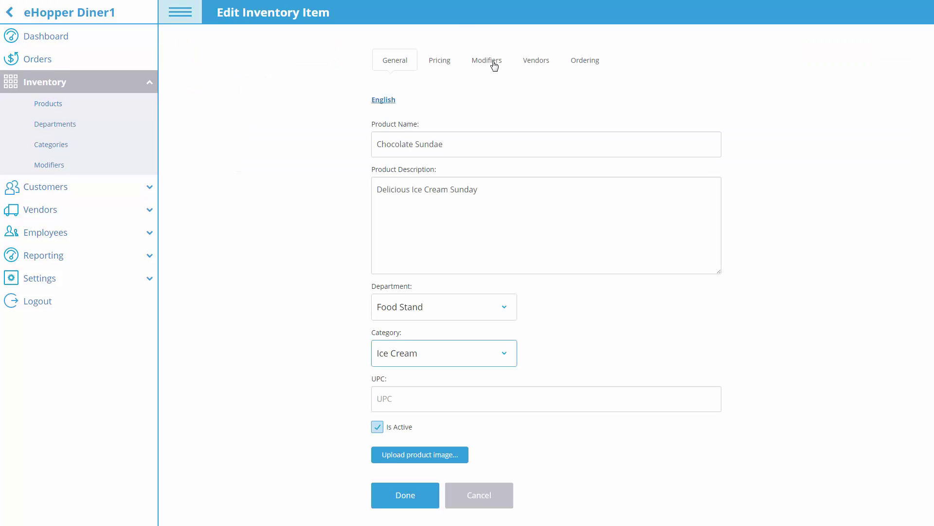
# Attach the Sundae Size modifier group to Chocolate Sundae.
pyautogui.click(494, 64)
pyautogui.click(480, 109)
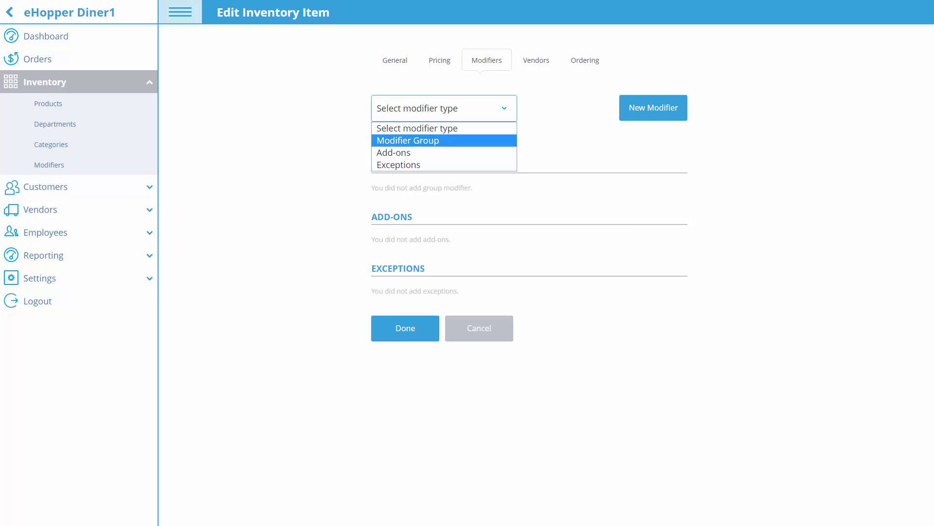
pyautogui.click(409, 140)
pyautogui.click(408, 198)
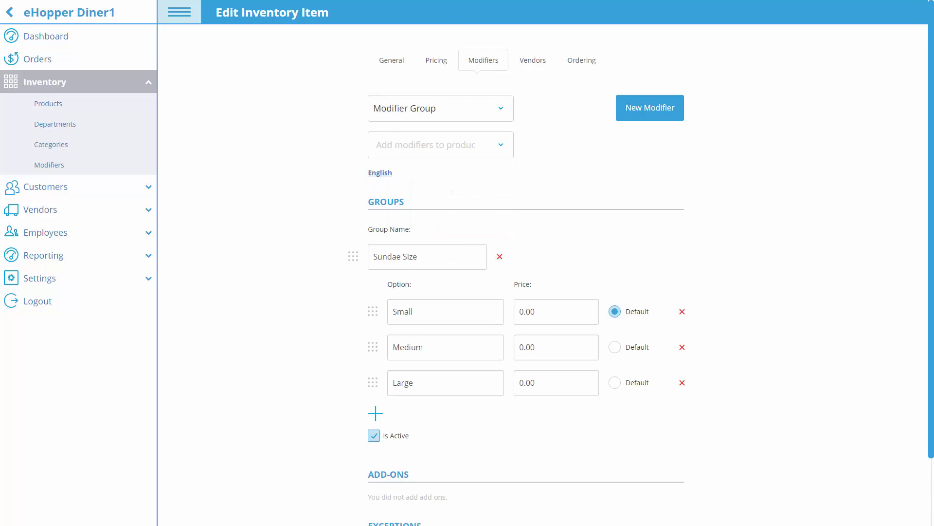
pyautogui.scroll(-1, 467, 292)
# Attach Sprinkles, Fruit and Chocolate Syrup add-ons and the Whipped Cream exception.
pyautogui.click(440, 60)
pyautogui.click(440, 96)
pyautogui.click(384, 126)
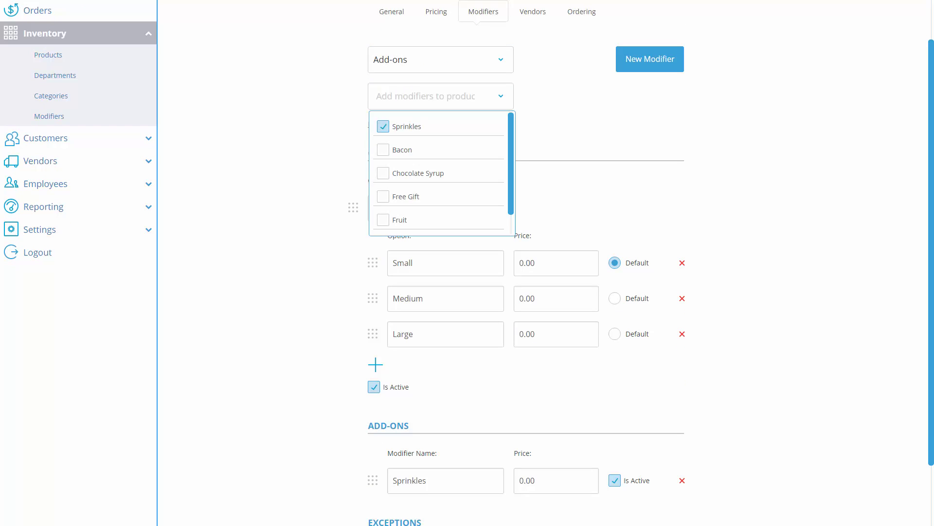
pyautogui.click(383, 220)
pyautogui.click(440, 59)
pyautogui.click(441, 110)
pyautogui.click(383, 127)
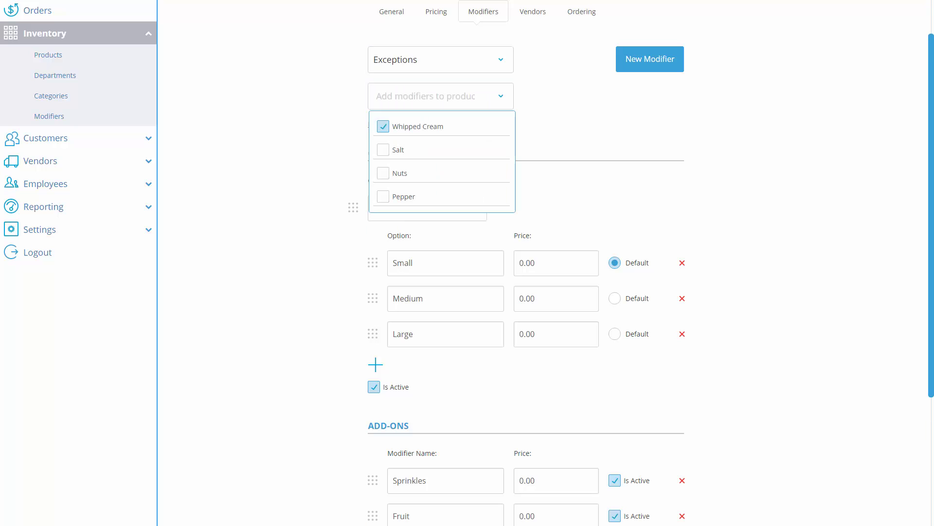
pyautogui.click(524, 213)
pyautogui.scroll(-1, 525, 213)
# Price Medium at 1.00, Large at 2.00 and Fruit at 0.50, then save the product.
pyautogui.click(524, 250)
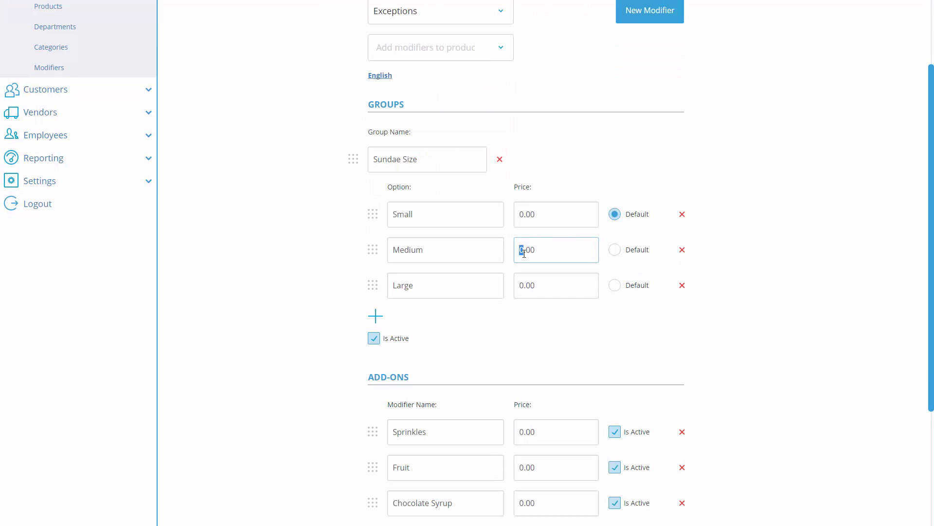
pyautogui.write('1')
pyautogui.click(521, 285)
pyautogui.write('2')
pyautogui.scroll(-3, 731, 249)
pyautogui.scroll(-1, 686, 252)
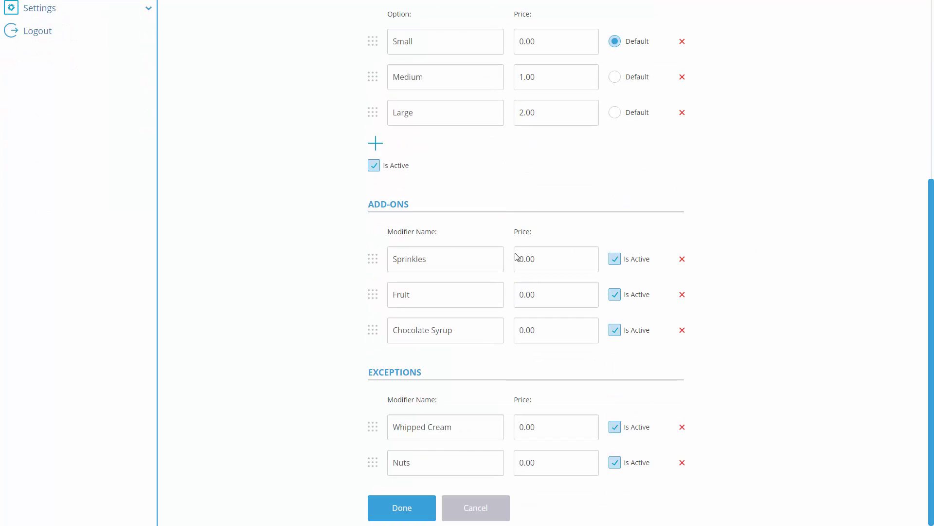
pyautogui.click(527, 294)
pyautogui.write('5')
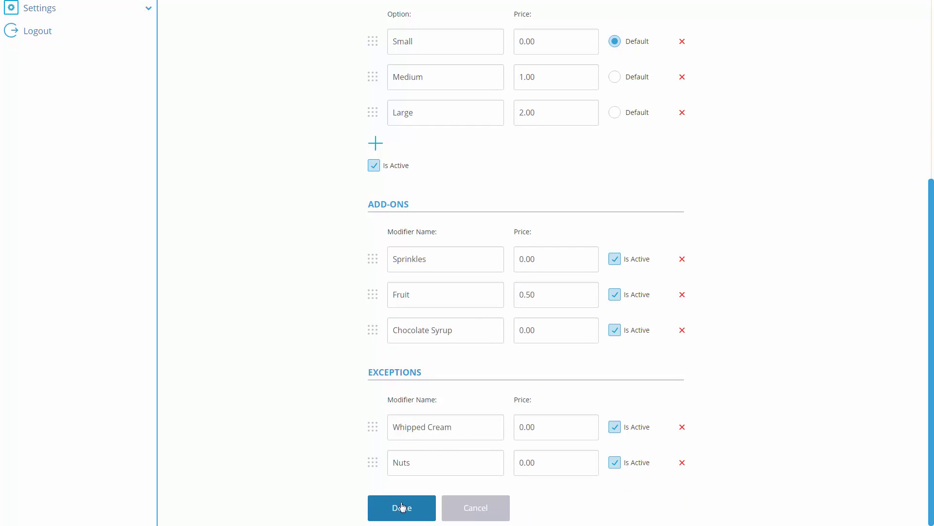
pyautogui.click(402, 507)
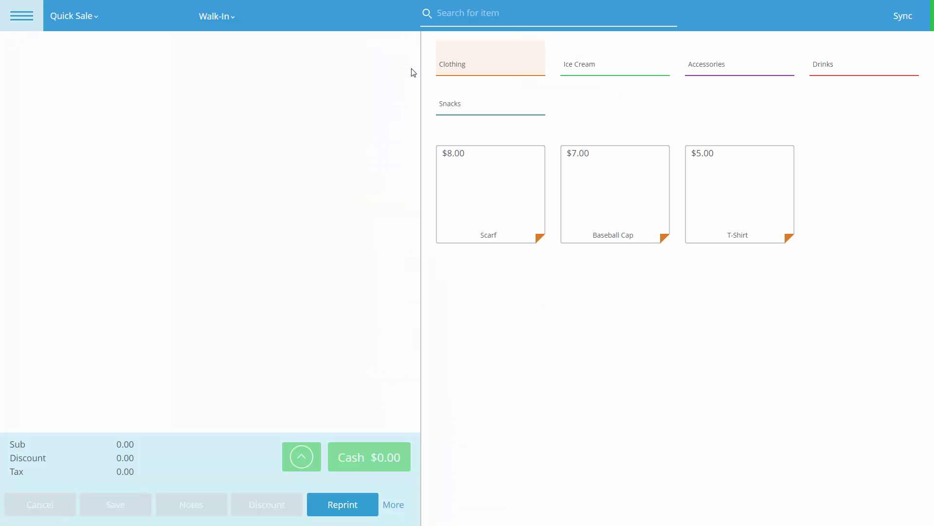
# Show the POS Ice Cream category, listing Chocolate Sundae at $5.00.
pyautogui.click(28, 21)
pyautogui.click(579, 64)
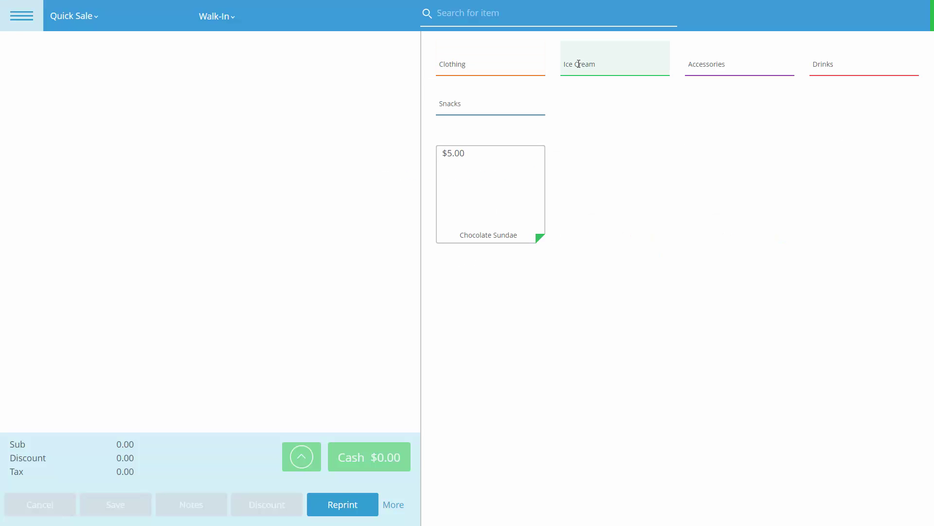
# Add a Chocolate Sundae to the order and size it Large.
pyautogui.click(518, 176)
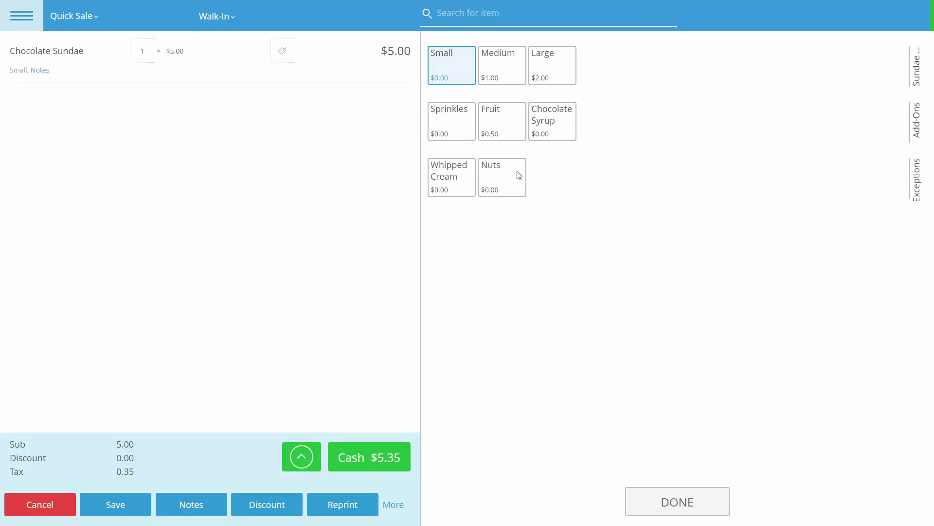
pyautogui.click(501, 69)
pyautogui.click(539, 68)
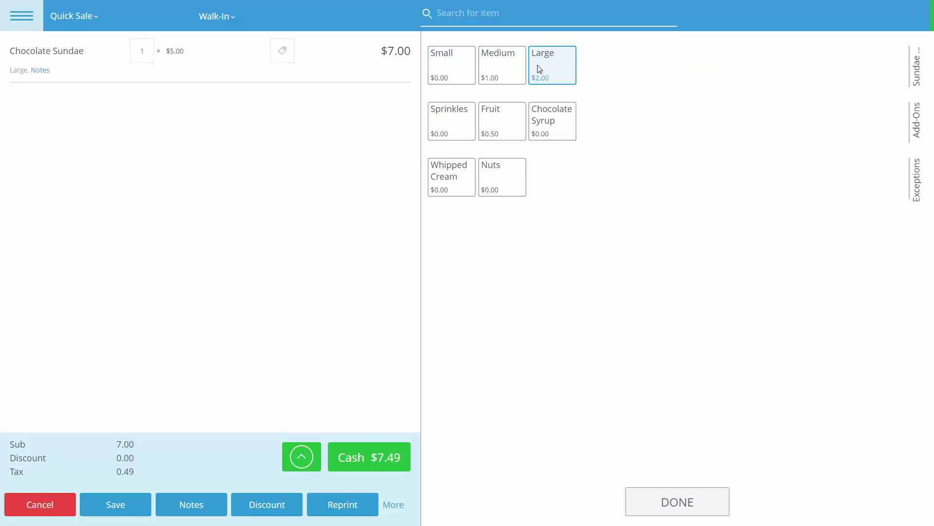
# Add Sprinkles and Chocolate Syrup, and mark it NO Whipped Cream and NO Nuts.
pyautogui.click(455, 127)
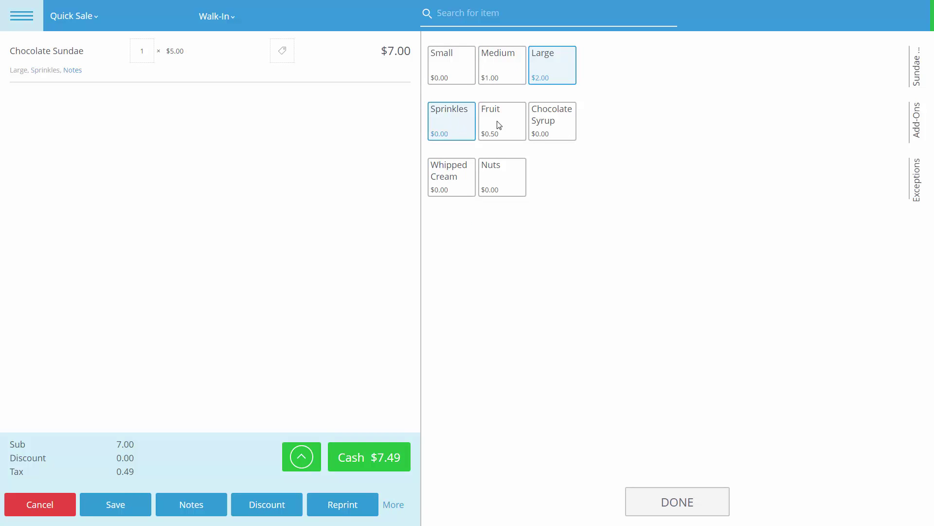
pyautogui.click(496, 123)
pyautogui.click(548, 122)
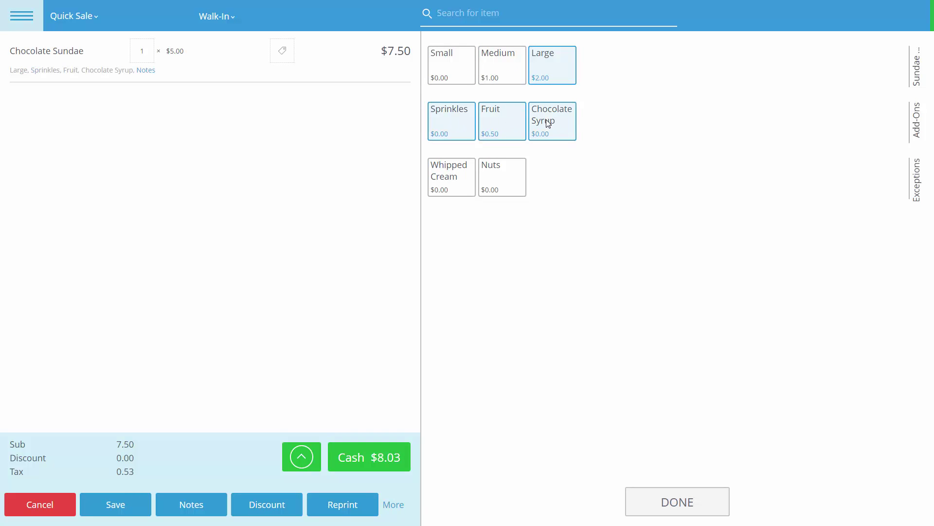
pyautogui.click(504, 126)
pyautogui.click(451, 175)
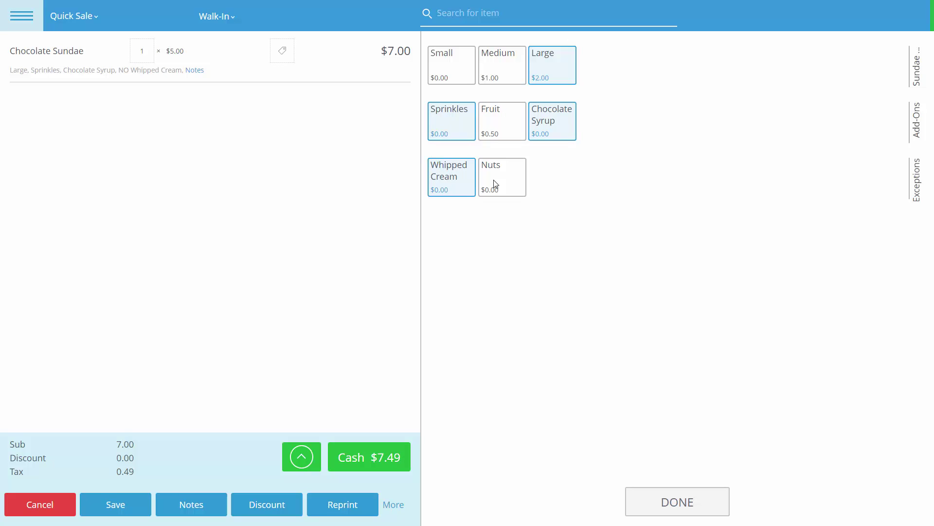
pyautogui.click(497, 185)
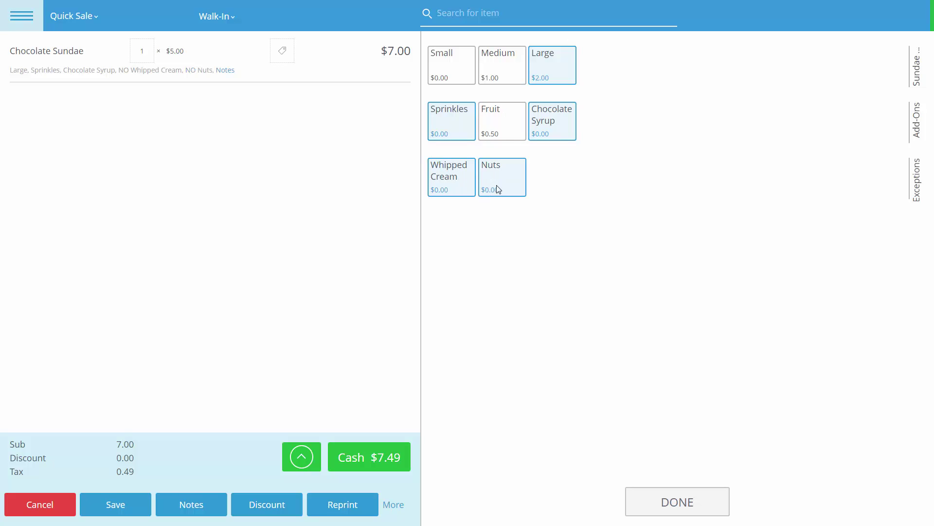